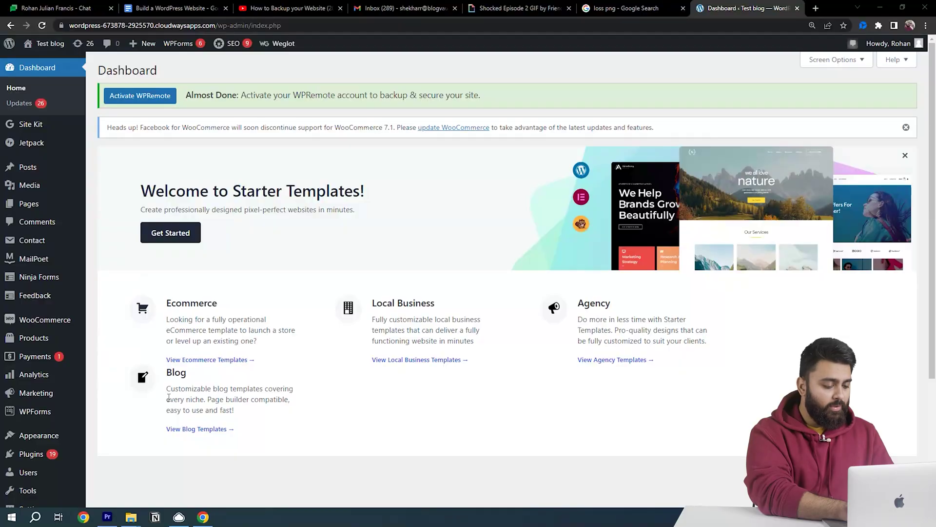
Step: Open the Add New plugins page from the Plugins menu in the WordPress admin sidebar
mouse_move(41, 457)
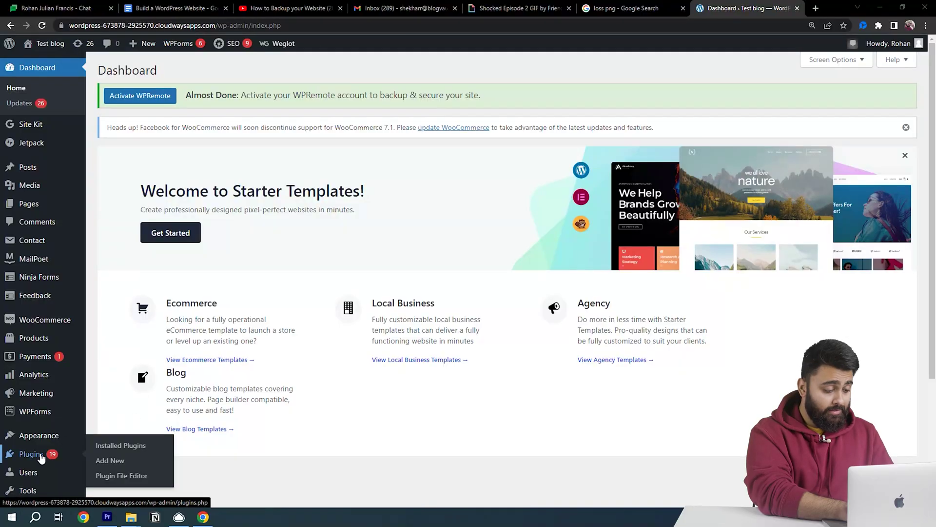
click(103, 461)
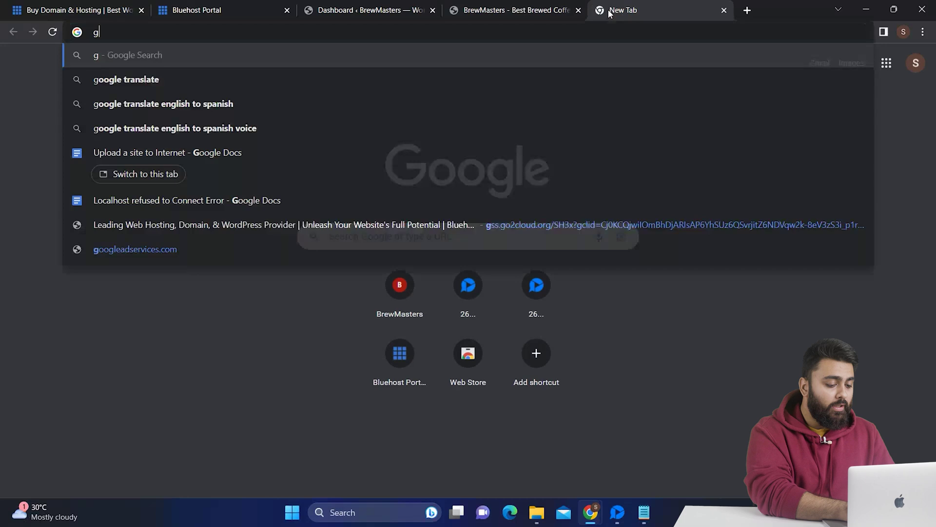
Step: Search Google for 'google pagespeed' and open the PageSpeed Insights result
text(oogle pagespeed)
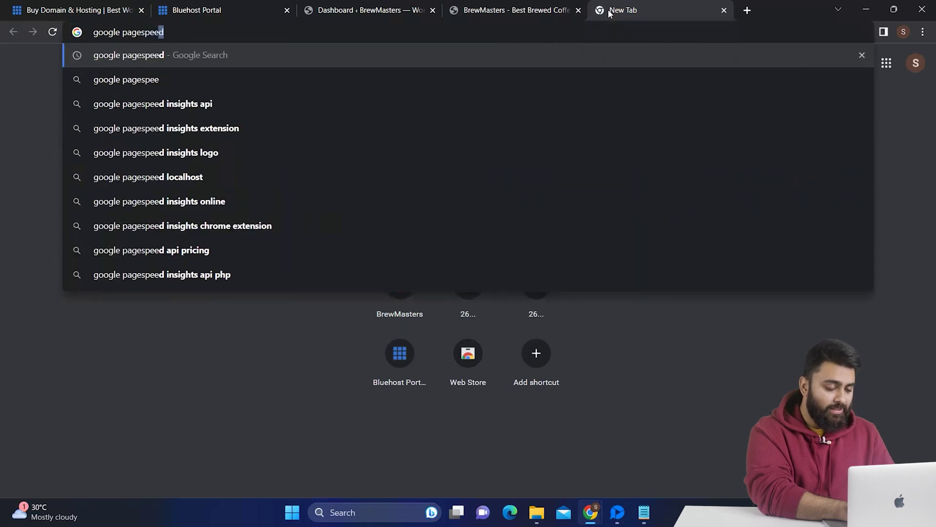
key(Return)
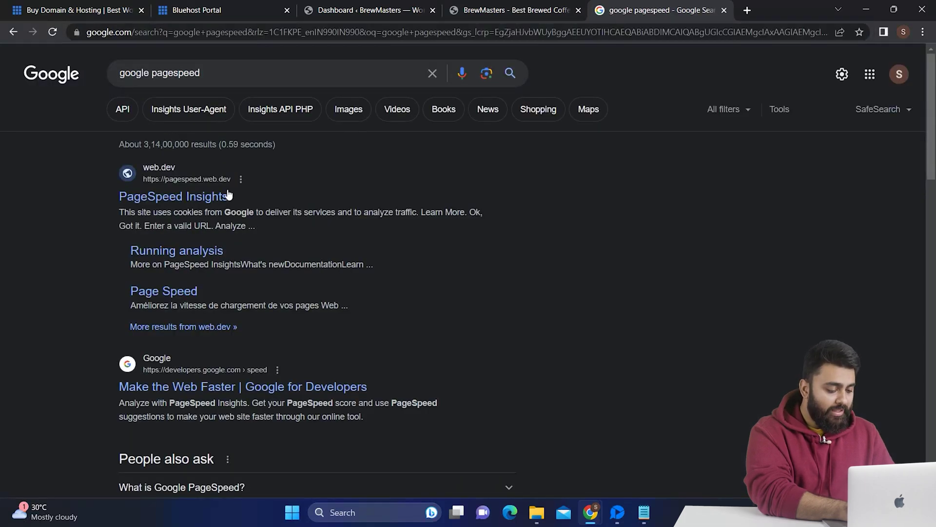
click(227, 195)
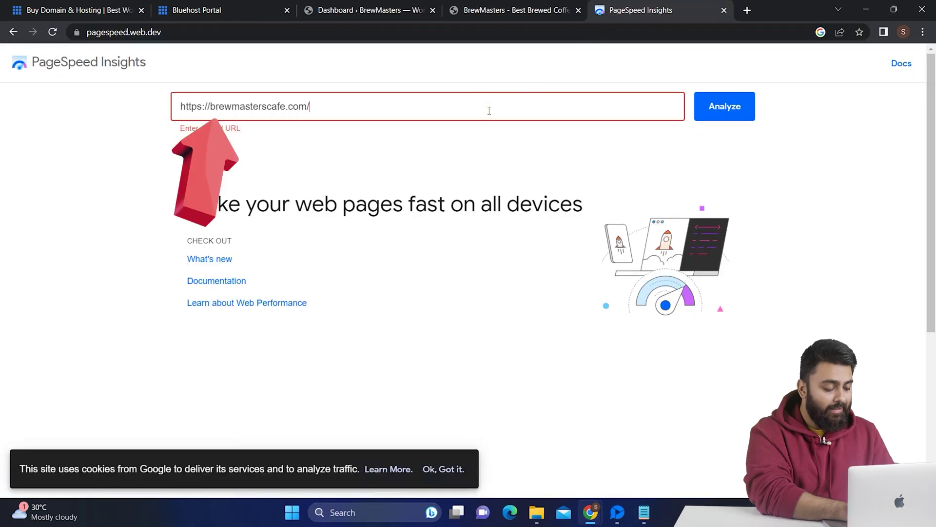
Step: Analyze brewmasterscafe.com in PageSpeed Insights, which gets a mobile Performance score of 45
click(745, 114)
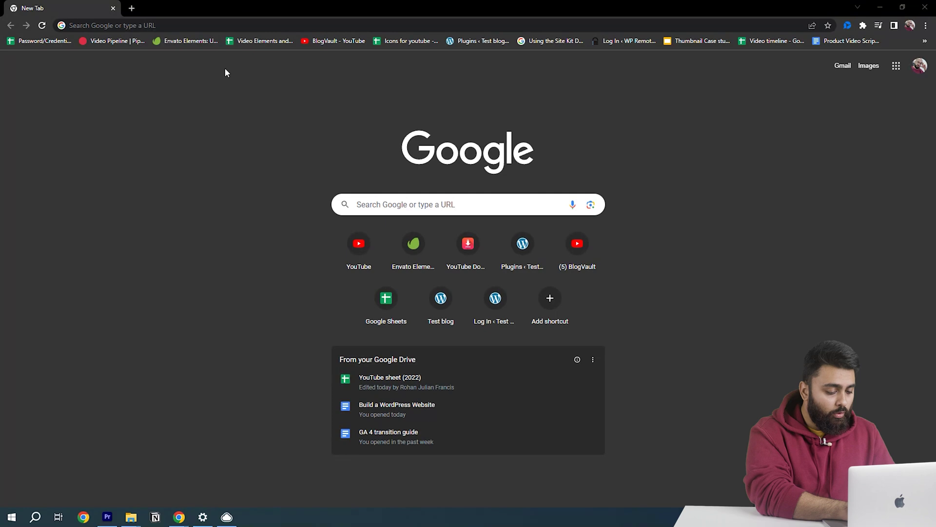
Step: Go to airlift.net, add brewmasterscafe.com as the site, and download the AirLift plugin zip
click(225, 25)
text(airlift)
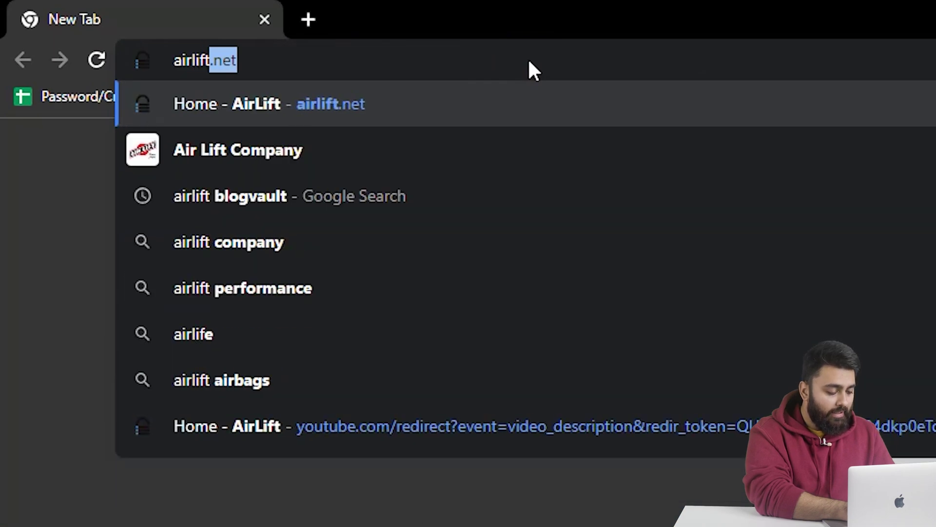
key(Return)
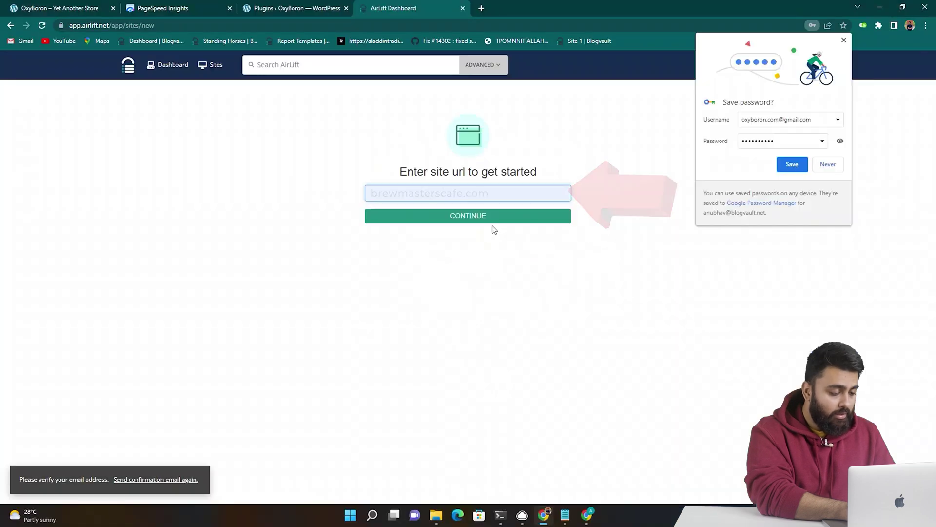
text(brewmasterscafe.com)
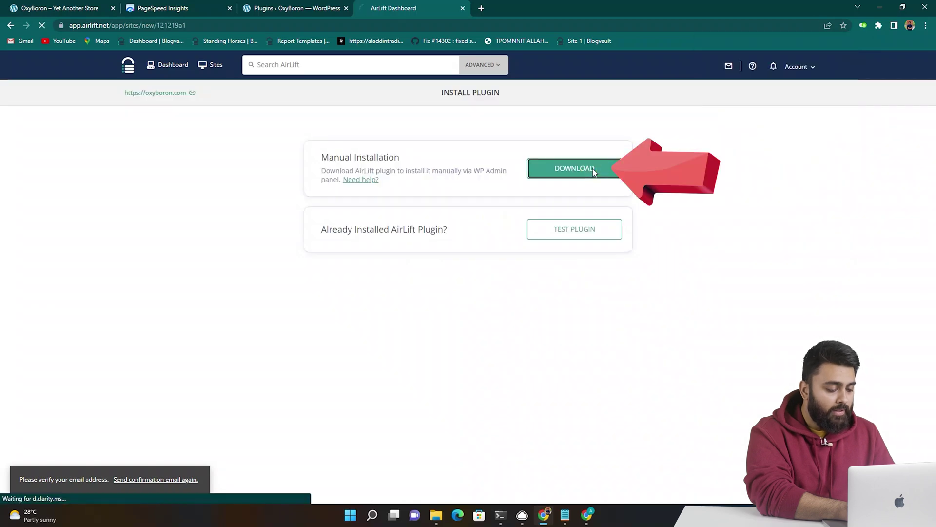
click(594, 170)
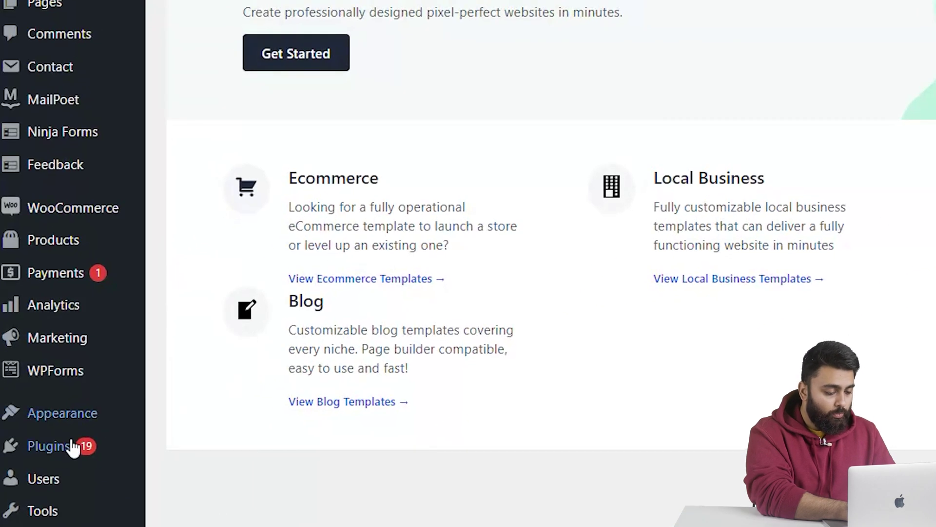
Step: Upload airlift (35).zip as a plugin, install and activate AirLift, and run its connection test
mouse_move(81, 455)
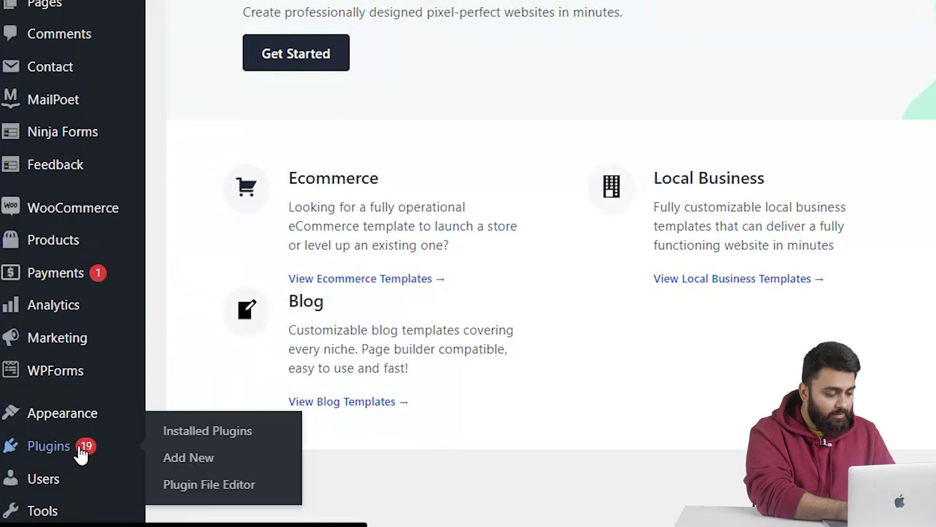
click(188, 458)
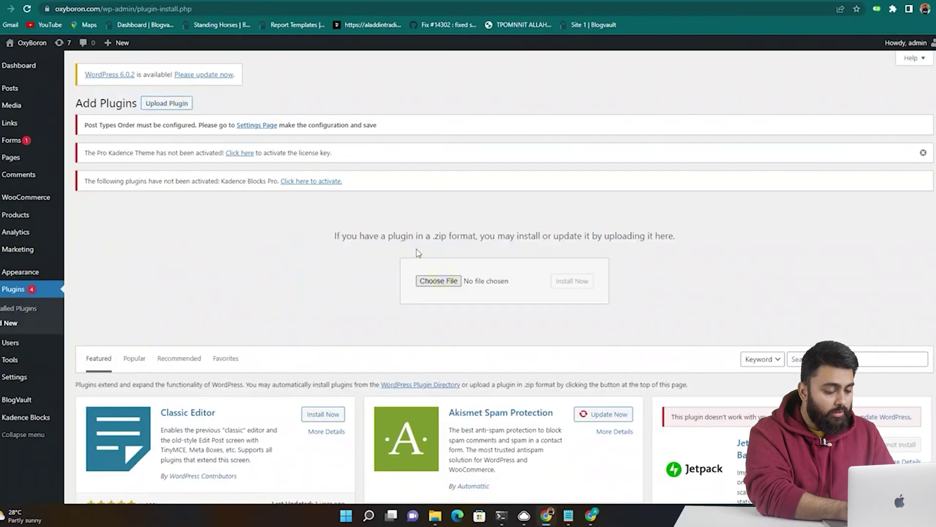
click(168, 78)
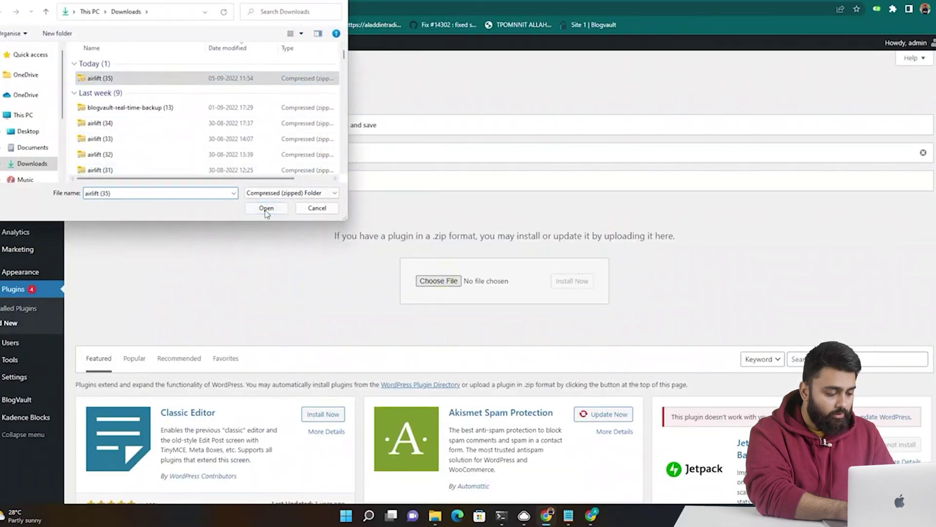
click(266, 205)
click(569, 282)
click(104, 256)
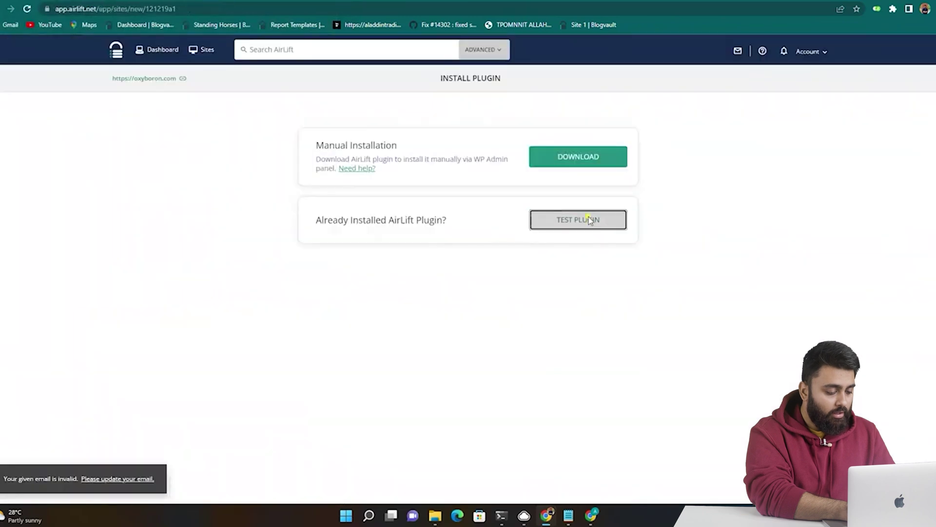
click(578, 220)
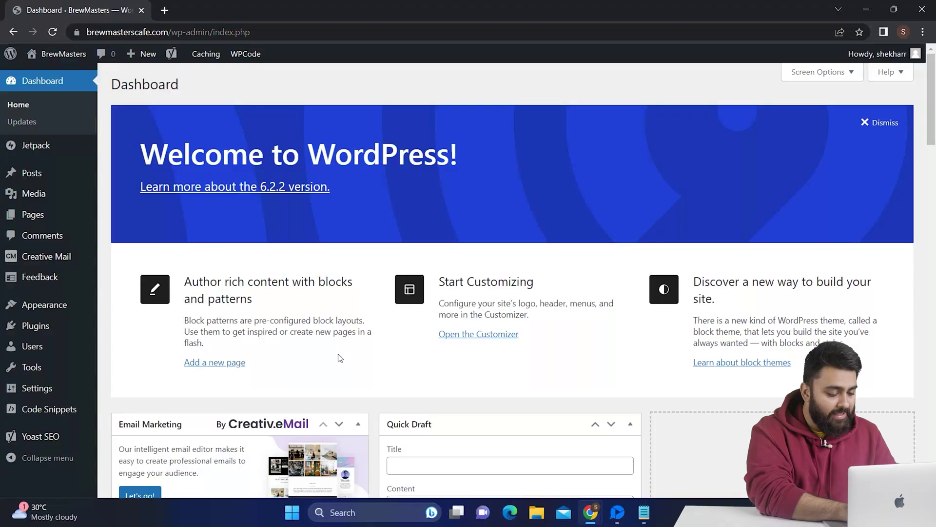
Step: Start a new WPCode snippet from the 'Display the Last Updated Date' library entry
mouse_move(82, 415)
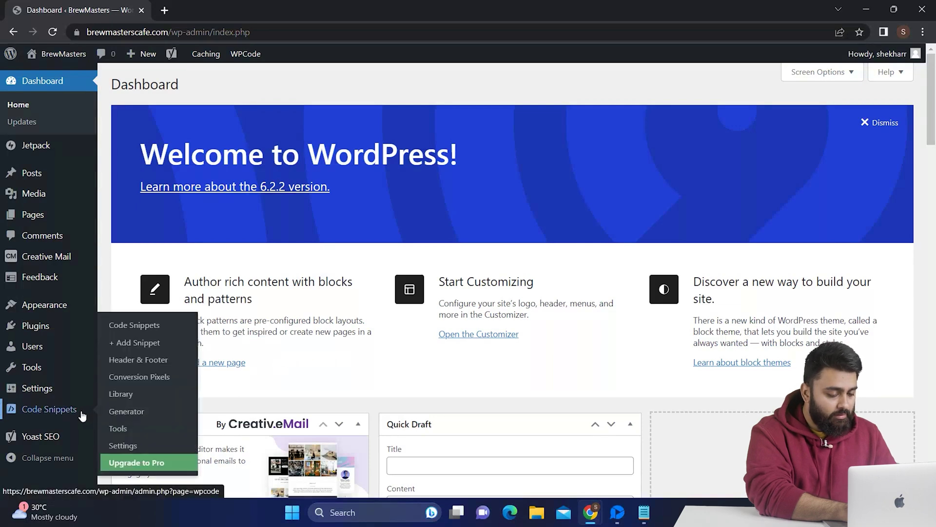
click(178, 345)
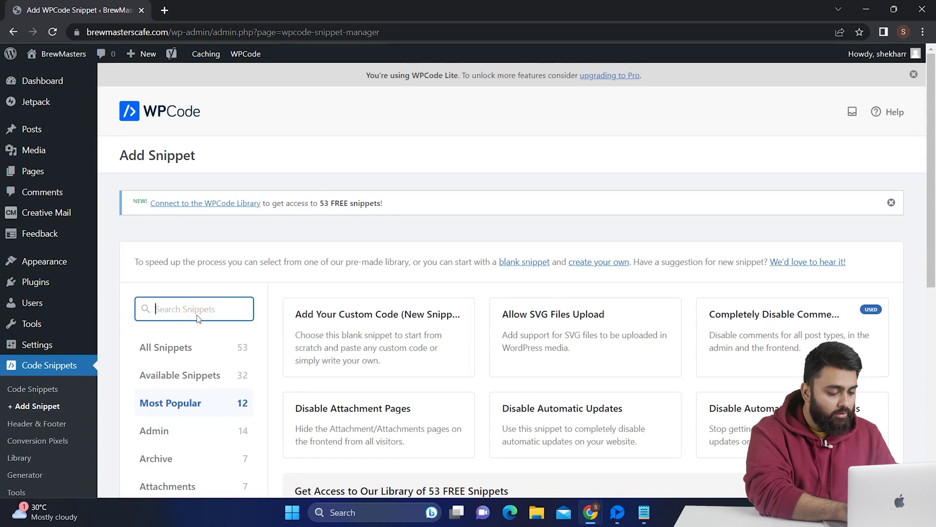
text(display)
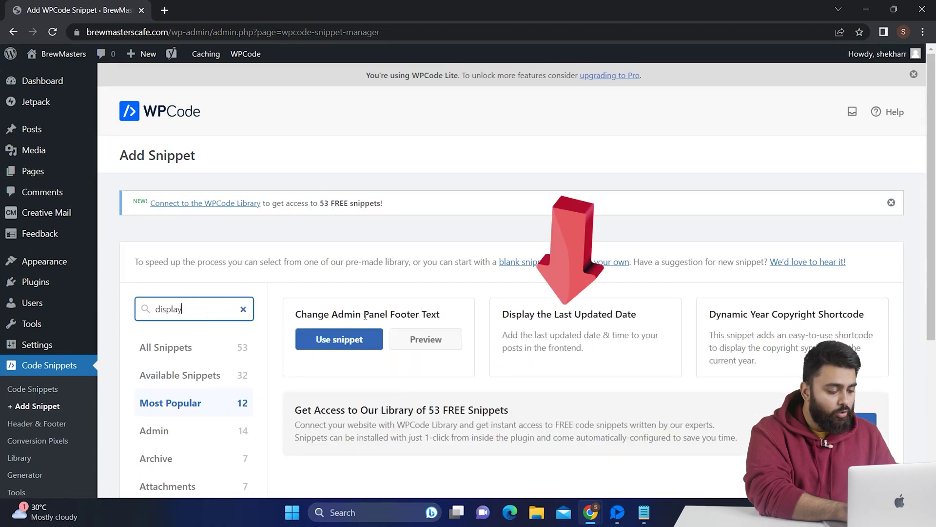
mouse_move(567, 336)
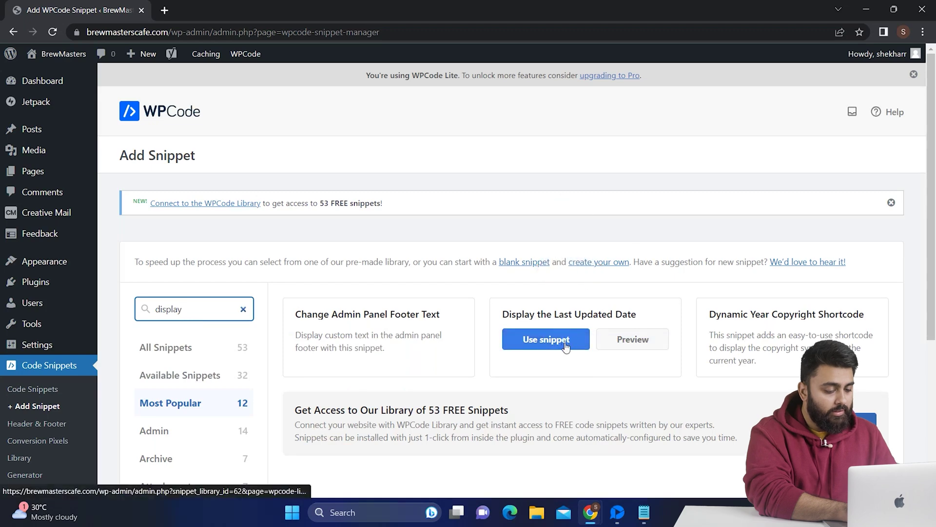
click(567, 343)
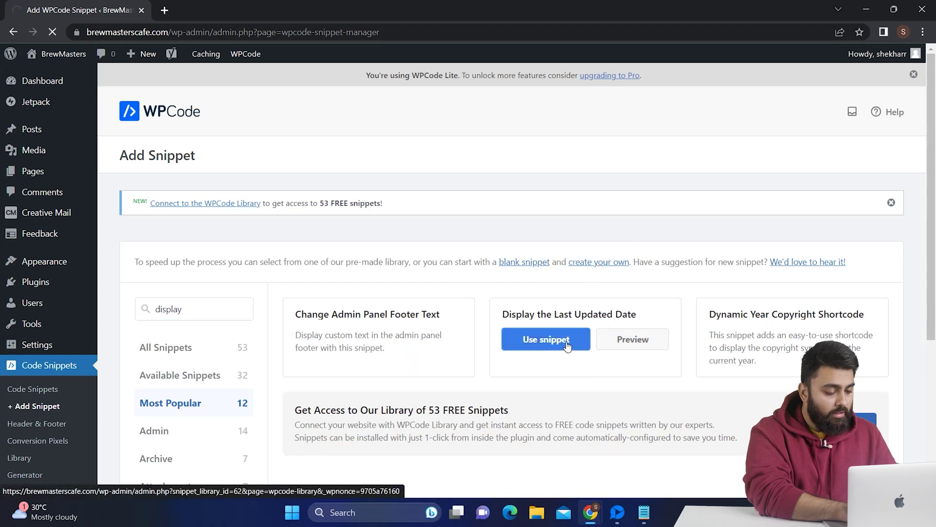
Step: Activate the snippet, auto-inserted before content on single posts, and save it
scroll(516, 267, down, 5)
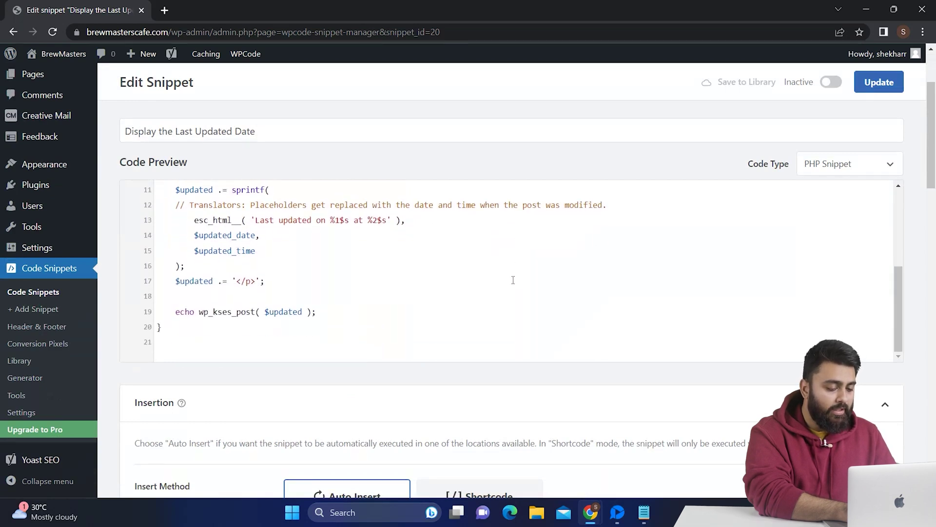
scroll(512, 284, down, 3)
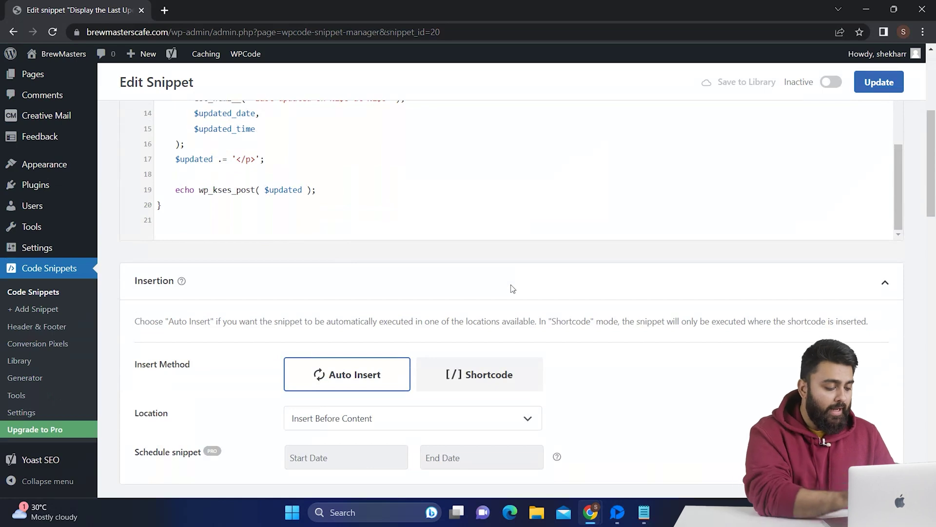
scroll(507, 288, down, 1)
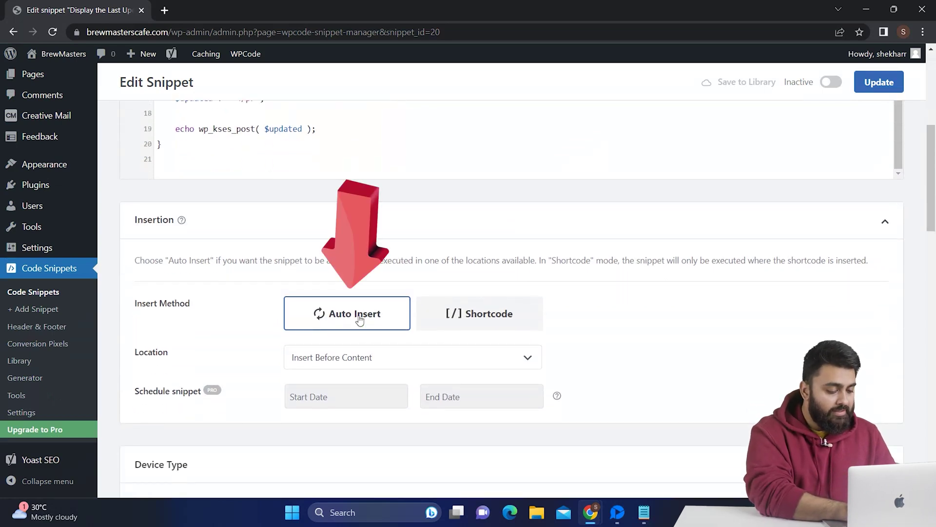
scroll(374, 325, down, 1)
scroll(426, 306, down, 8)
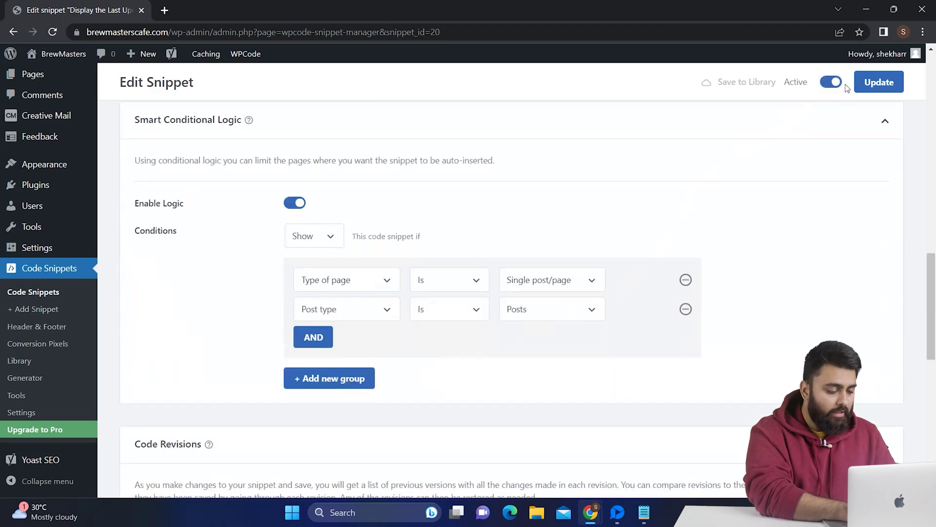
click(865, 89)
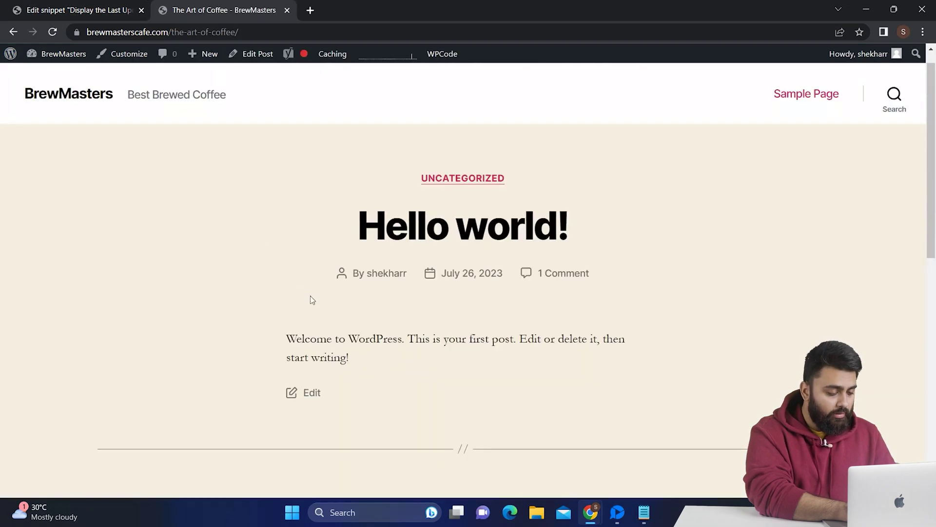
Step: Edit The Art of Coffee and type 'Best Brewed Coffee' in the empty last paragraph
scroll(312, 299, down, 5)
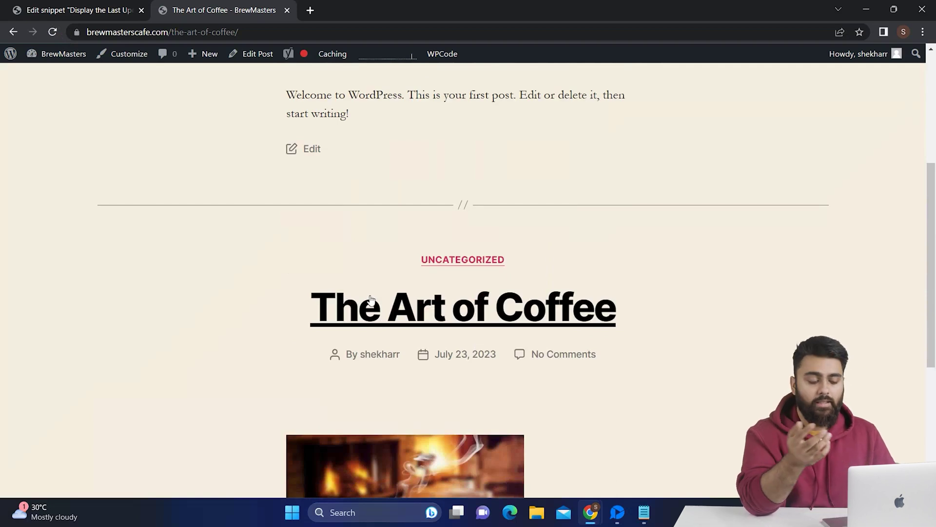
click(250, 55)
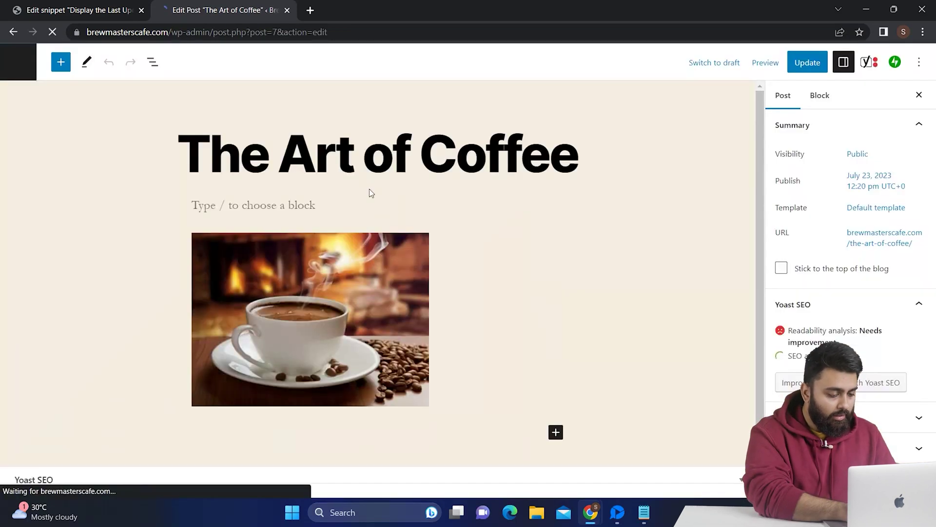
click(350, 398)
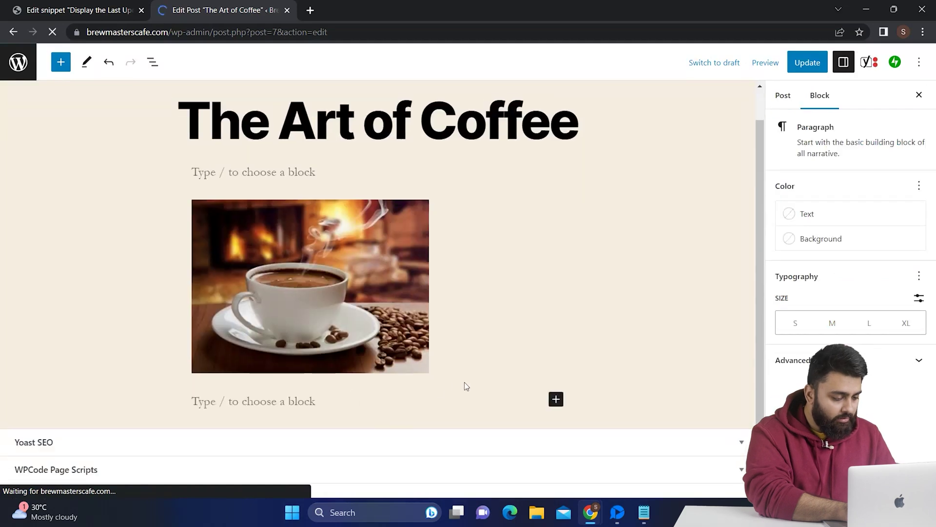
text(Best Brewed Coffee)
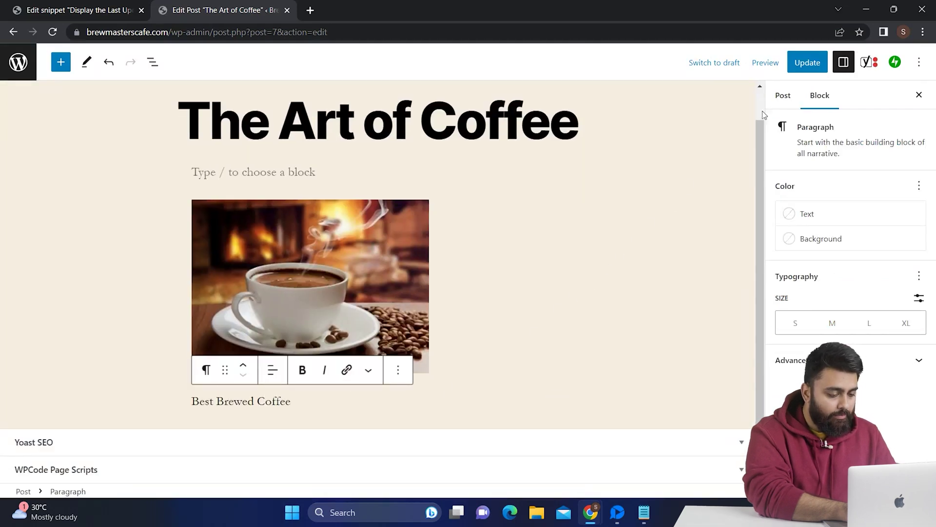
Step: Update the post and view it live, showing 'Last updated on July 26th, 2023 at 12:29 pm'
click(808, 64)
click(108, 456)
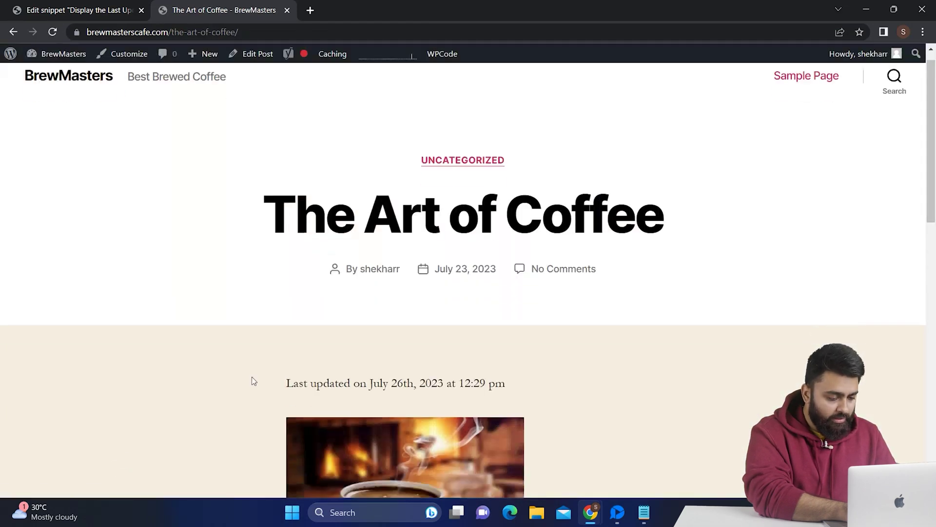
scroll(469, 341, down, 2)
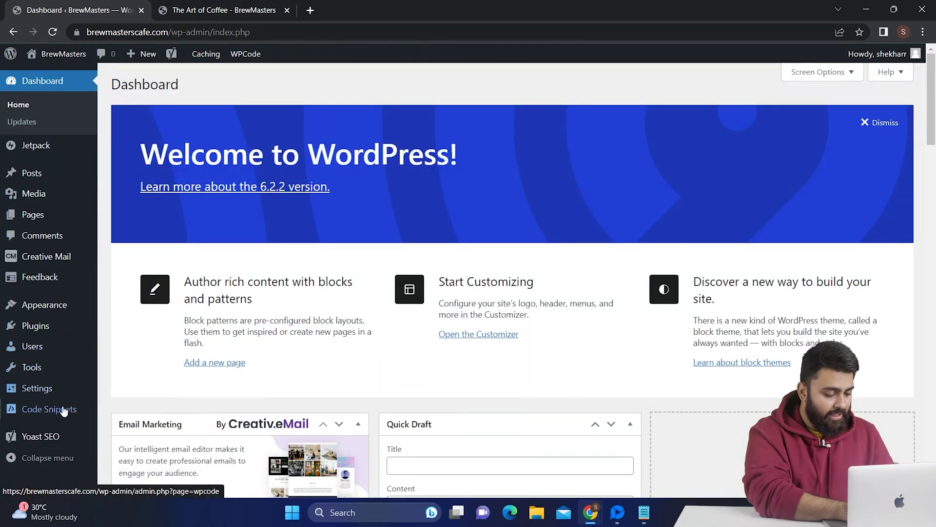
Step: Start a blank custom WPCode snippet titled 'Custom'
mouse_move(72, 411)
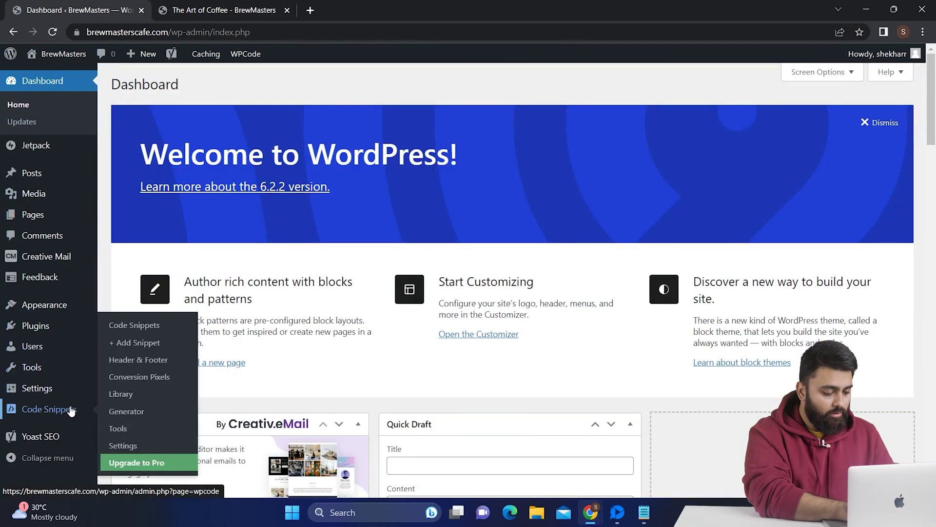
click(142, 344)
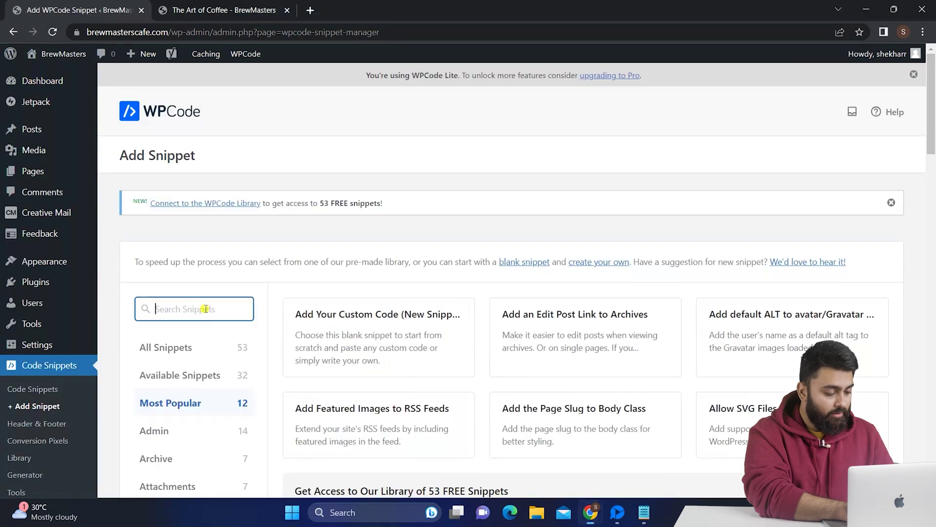
mouse_move(373, 318)
click(376, 341)
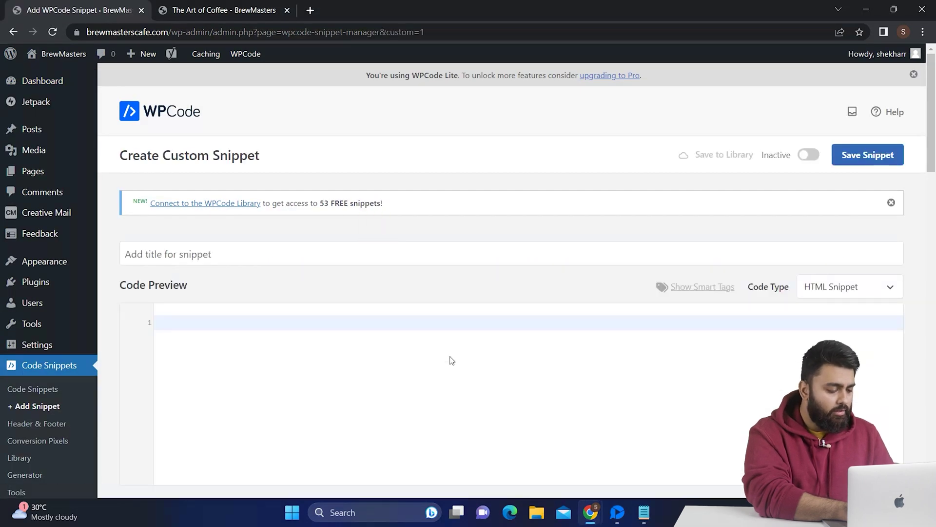
text(Custom CSS for Updated Date)
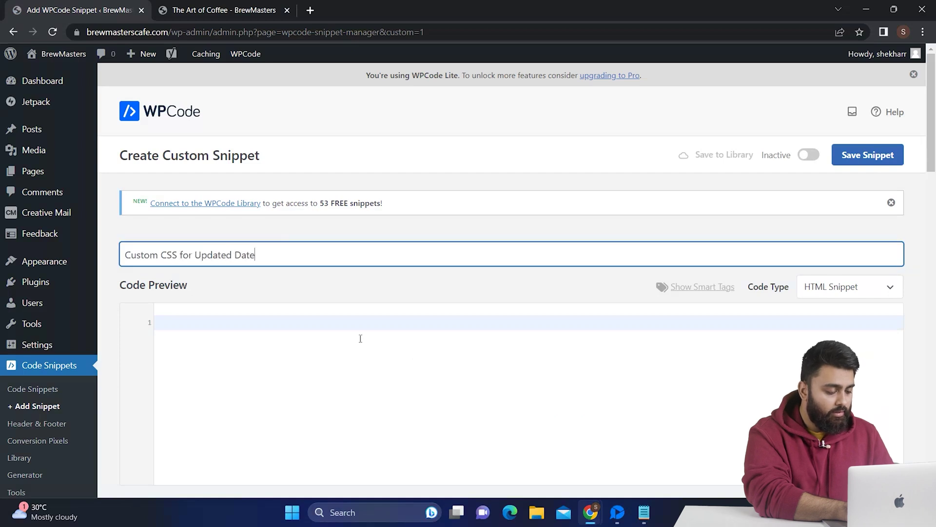
Step: Set the code type to CSS Snippet, paste the .last-updated styling rule, and save it
click(360, 339)
click(870, 288)
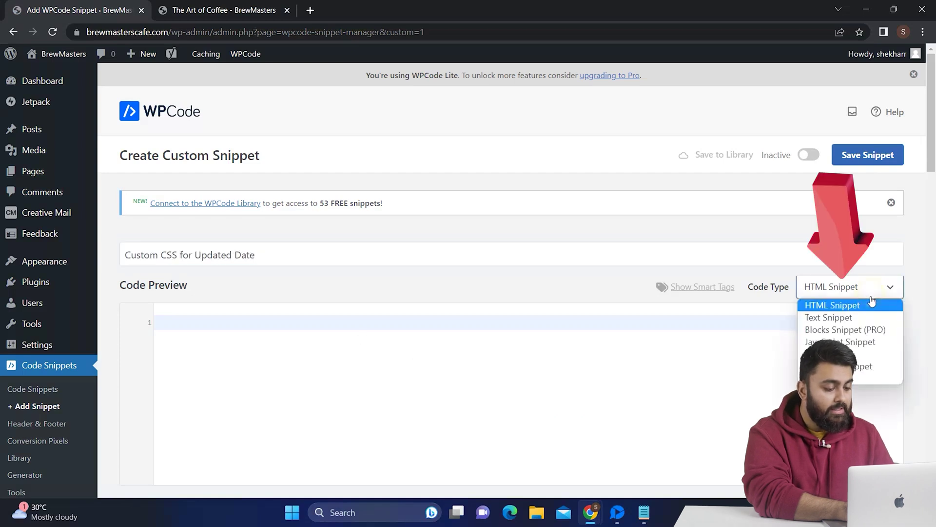
click(868, 383)
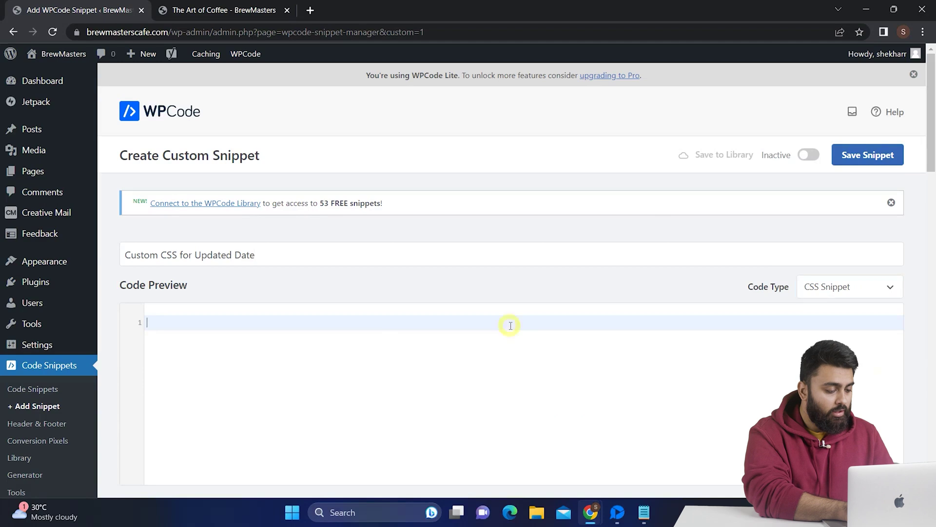
text(.last-updated {     font-size: small;     text-transform: uppercase; })
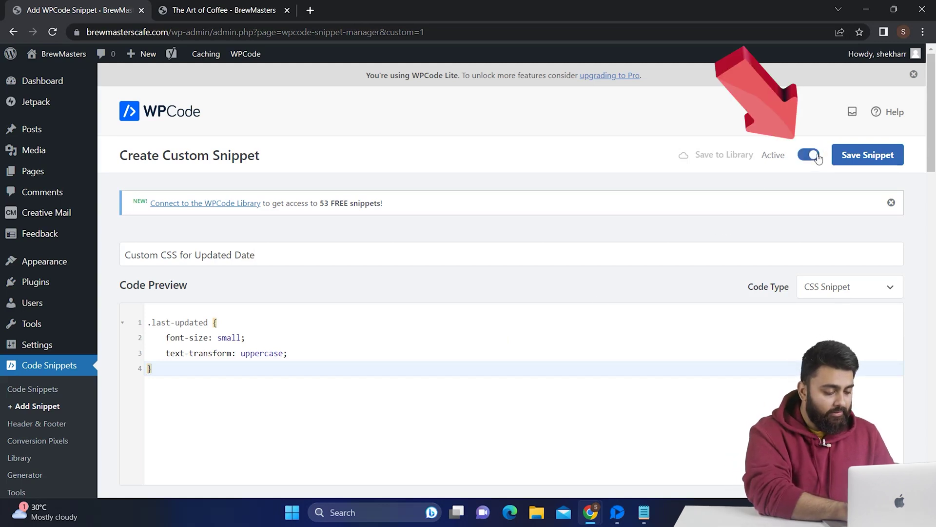
click(863, 157)
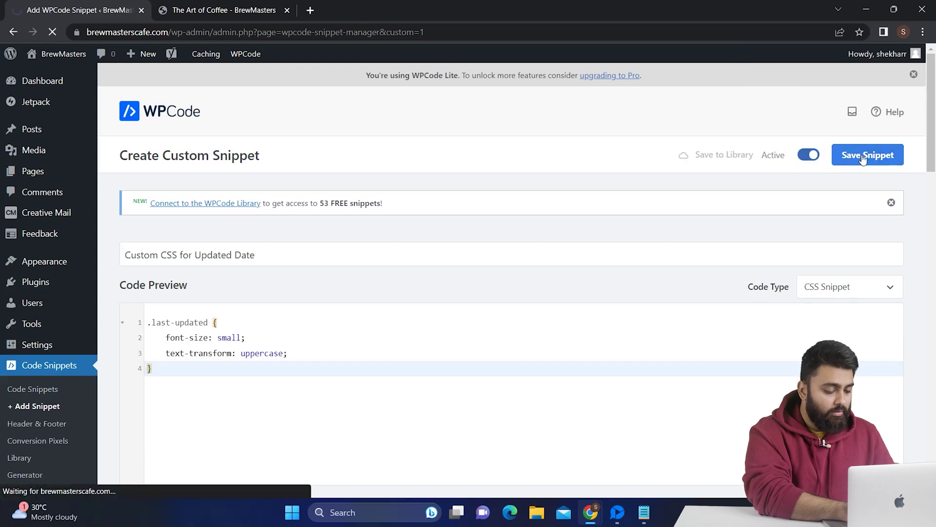
click(237, 7)
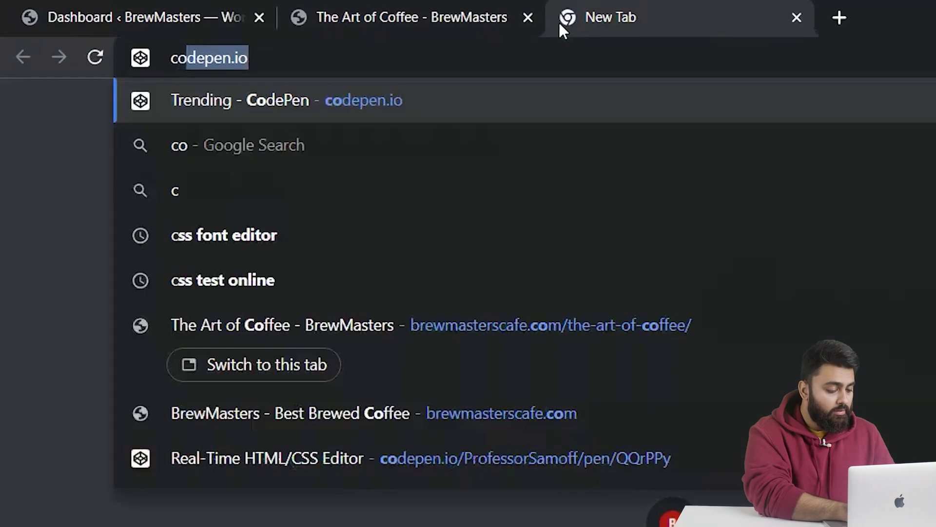
Step: On codepen.io, search pens for 'text css', open CSS3 text-shadow effects, and select its h1 font lines
text(dep)
key(Return)
click(390, 126)
text(text css)
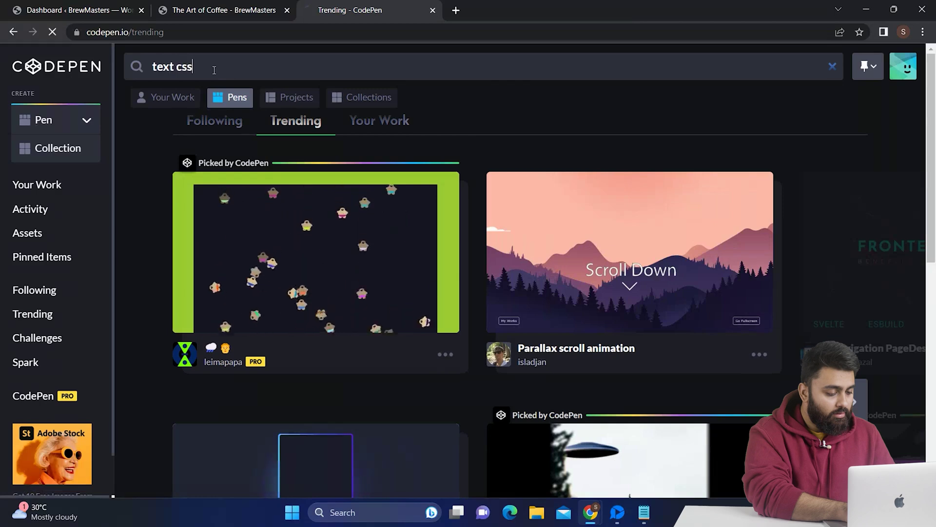
key(Return)
scroll(771, 190, down, 1)
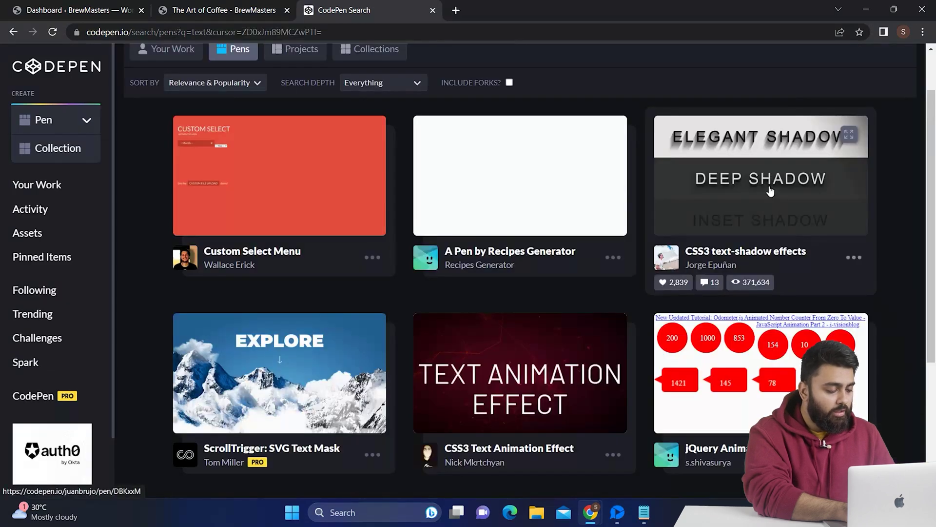
click(771, 190)
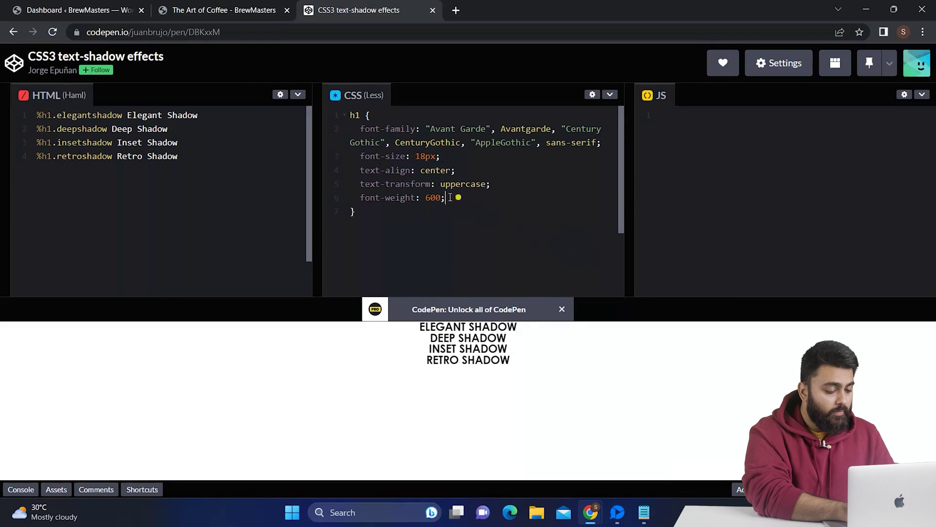
drag(458, 197, 322, 132)
key(ctrl+c)
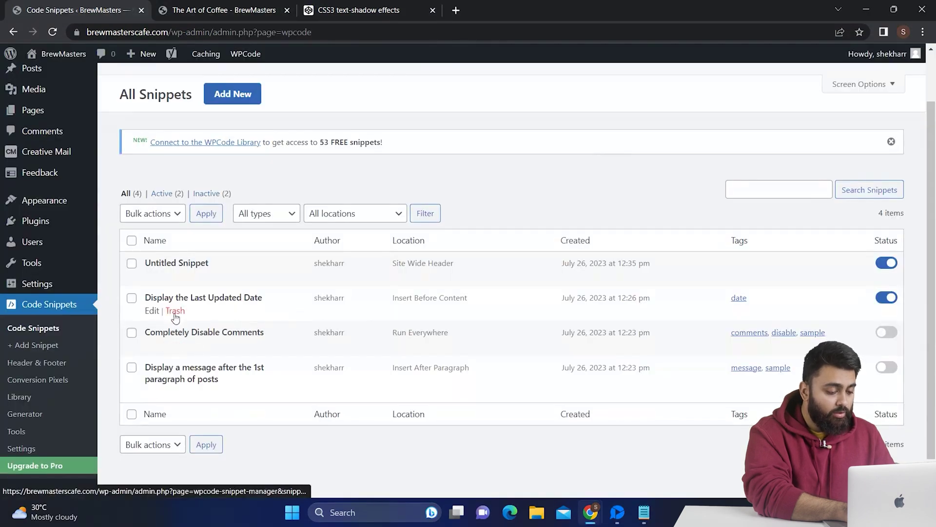
Step: Paste the CodePen font rules after the uppercase rule in the date CSS snippet, update, and reload the post
click(195, 264)
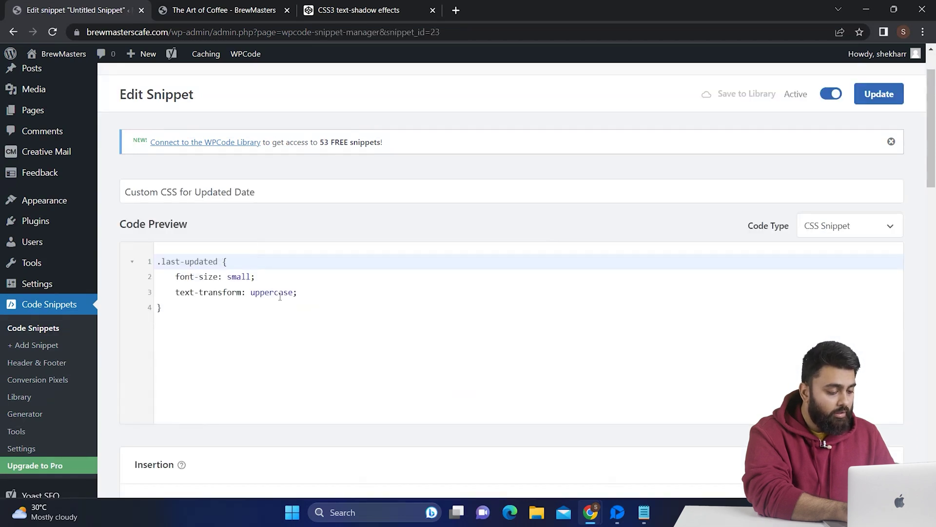
click(317, 293)
key(Return)
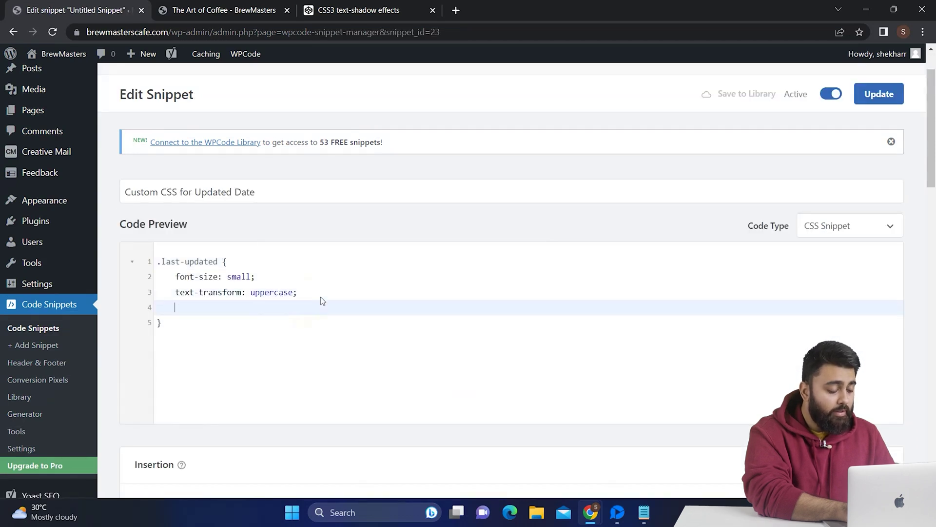
key(ctrl+v)
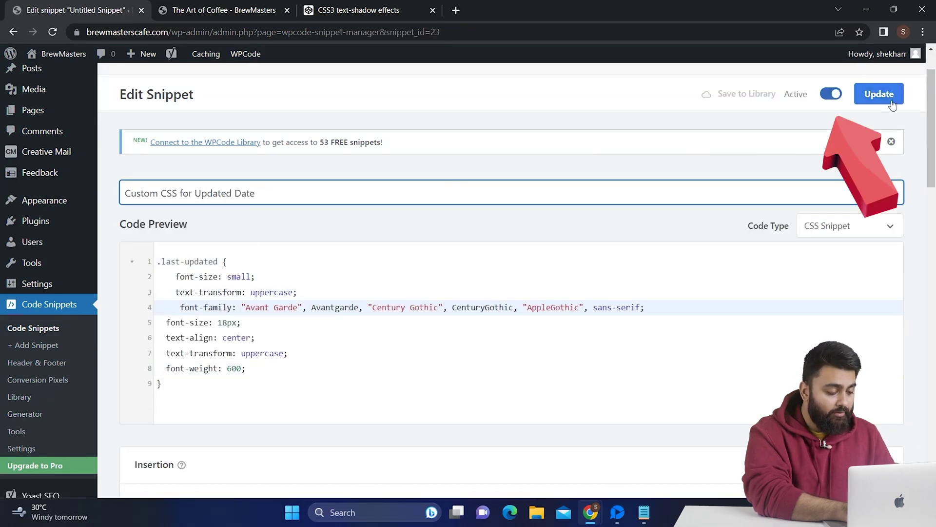
click(879, 94)
click(231, 17)
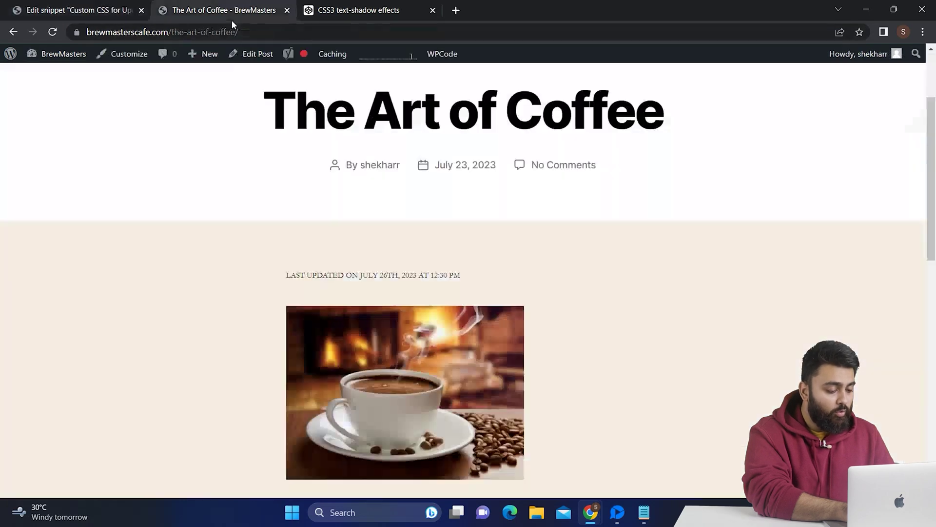
click(53, 33)
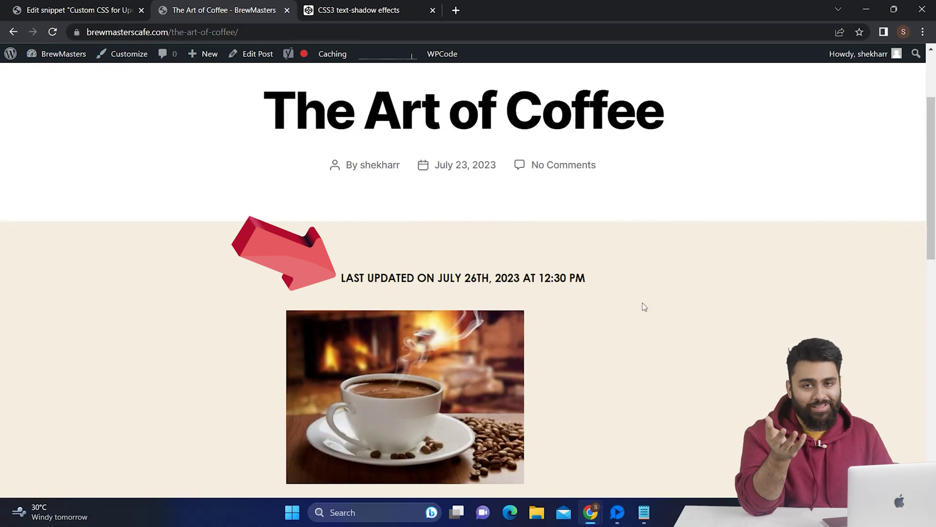